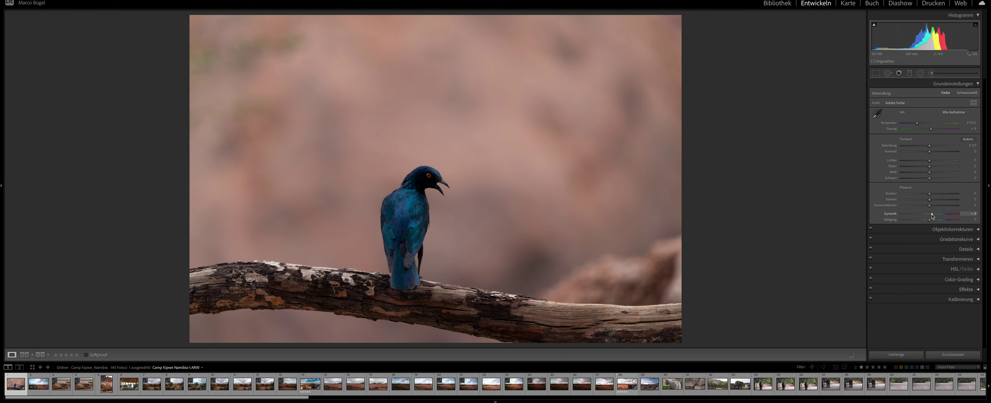
Step: Try stronger and weaker Vibrance amounts on the starling, settling at +36
left_click_drag(932, 216, 936, 215)
left_click_drag(939, 215, 931, 214)
left_click_drag(938, 214, 938, 215)
left_click_drag(940, 215, 928, 215)
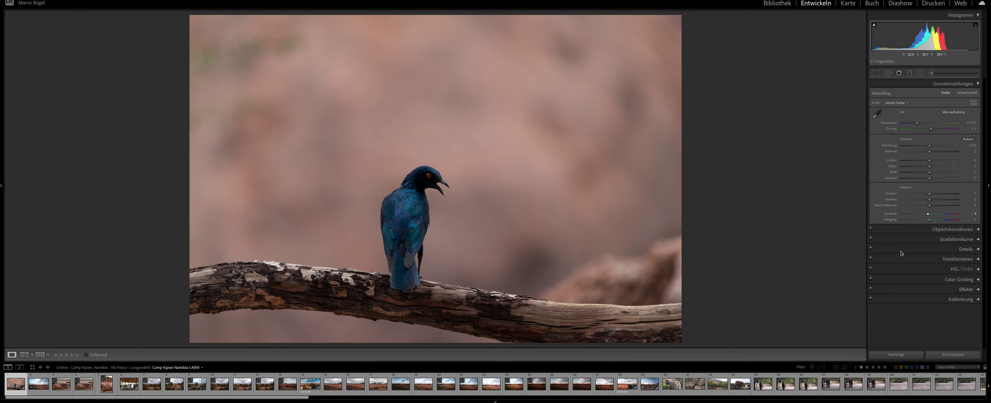
left_click_drag(928, 215, 941, 216)
Step: Reset Vibrance to 0, try a moderate Saturation boost, and zoom in on the bird's head
double_click(895, 214)
left_click_drag(930, 220, 948, 222)
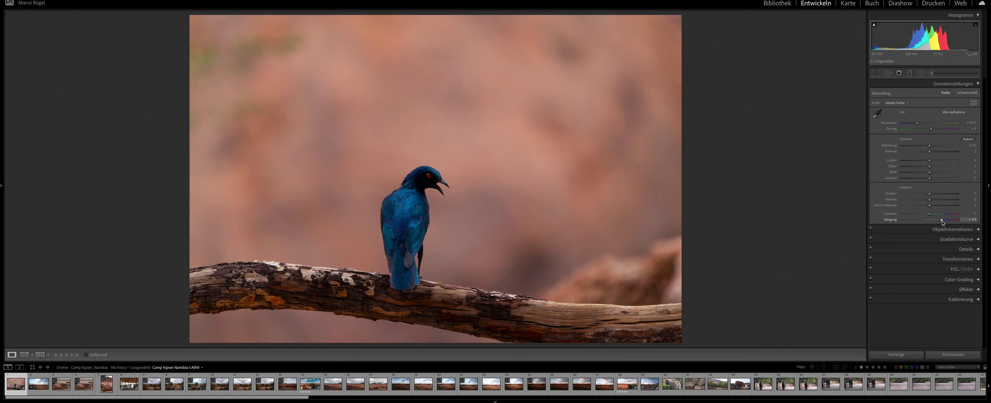
left_click_drag(947, 222, 929, 220)
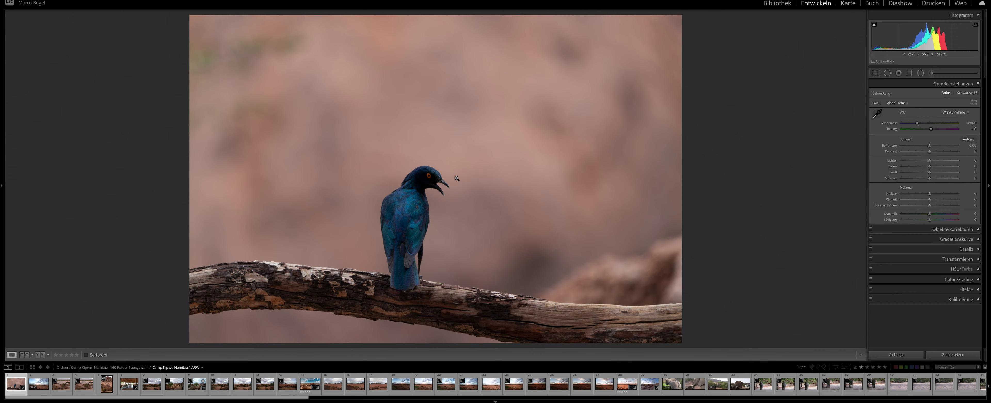
left_click(426, 176)
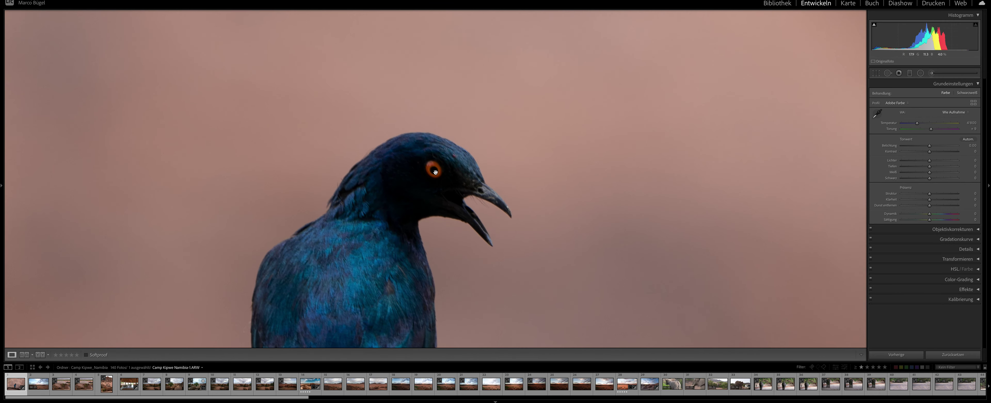
left_click(494, 220)
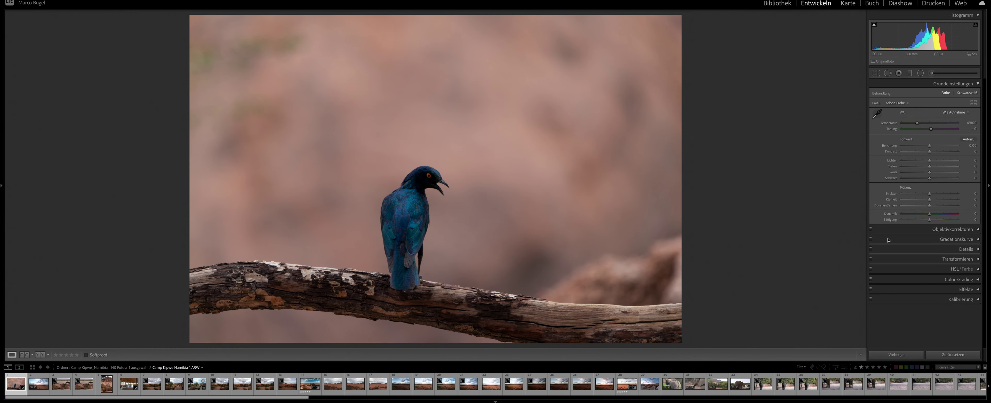
Step: Raise Saturation to +81 and zoom in to inspect the head colours
left_click_drag(929, 221, 954, 220)
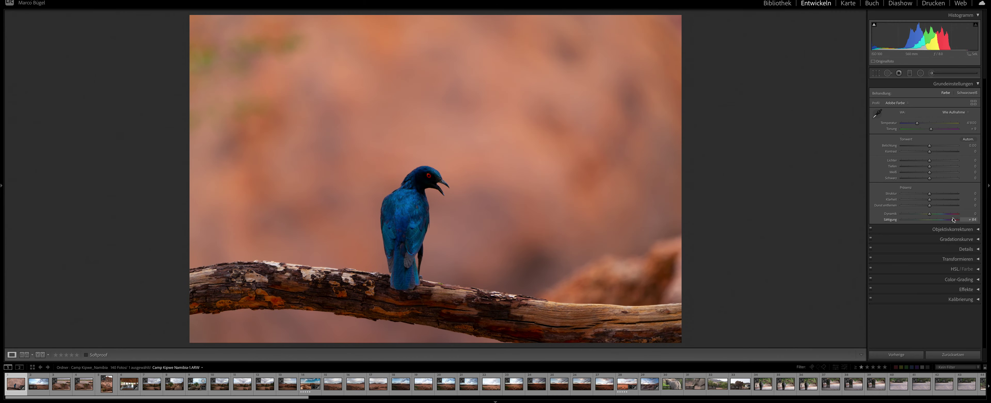
left_click(428, 178)
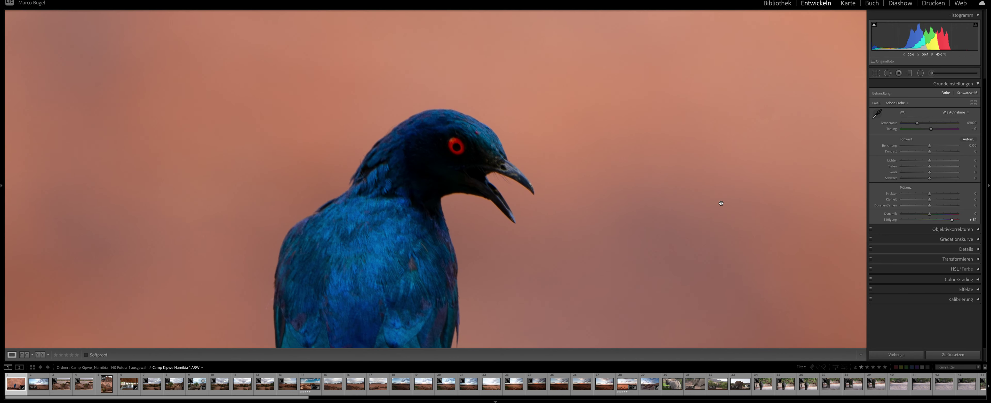
left_click(330, 249)
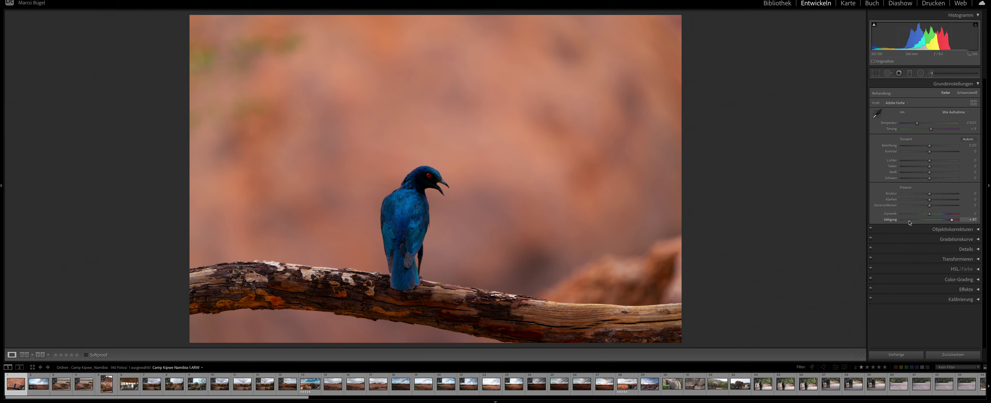
Step: Reset Saturation from +81 back to 0 by double-clicking its label
double_click(895, 221)
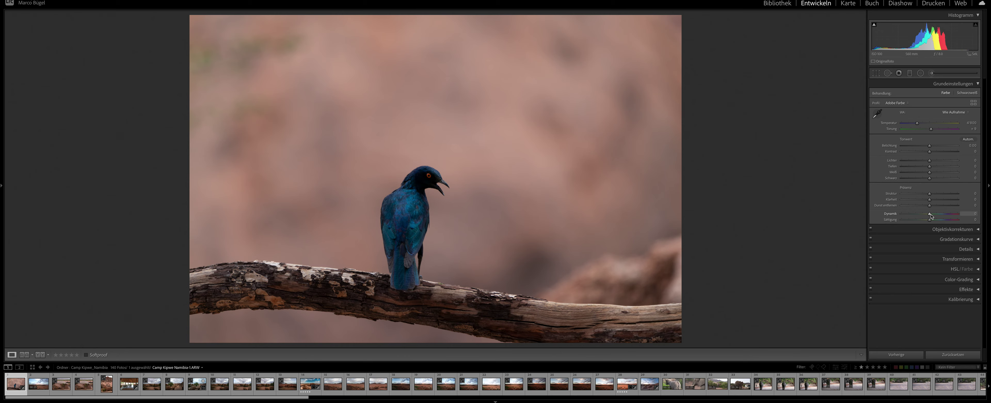
Step: Nudge Vibrance slightly, then reset it from +36 to 0
left_click_drag(932, 216, 935, 216)
double_click(896, 215)
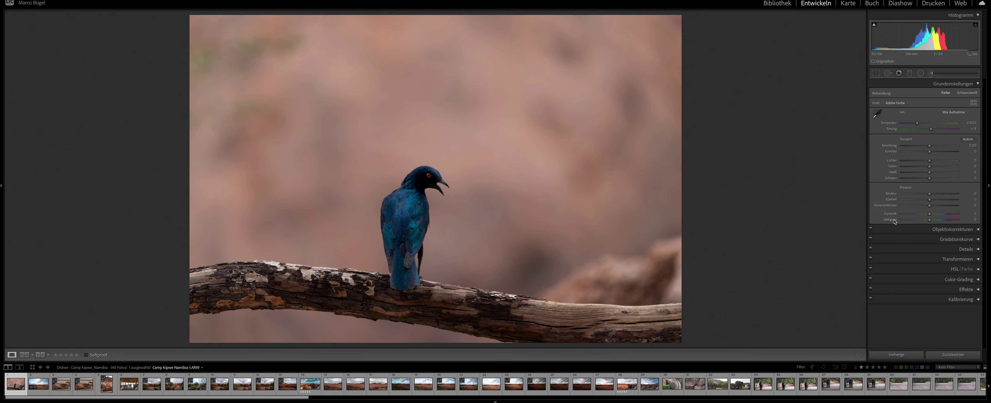